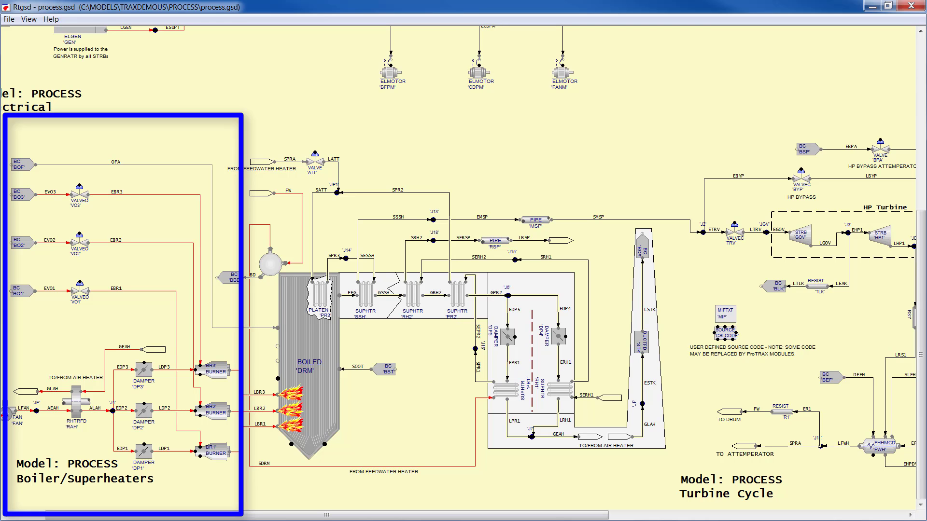
Step: Restore the process diagram to a smaller window, and minimize both the diagram and the Gas_Malf trend chart
click(888, 6)
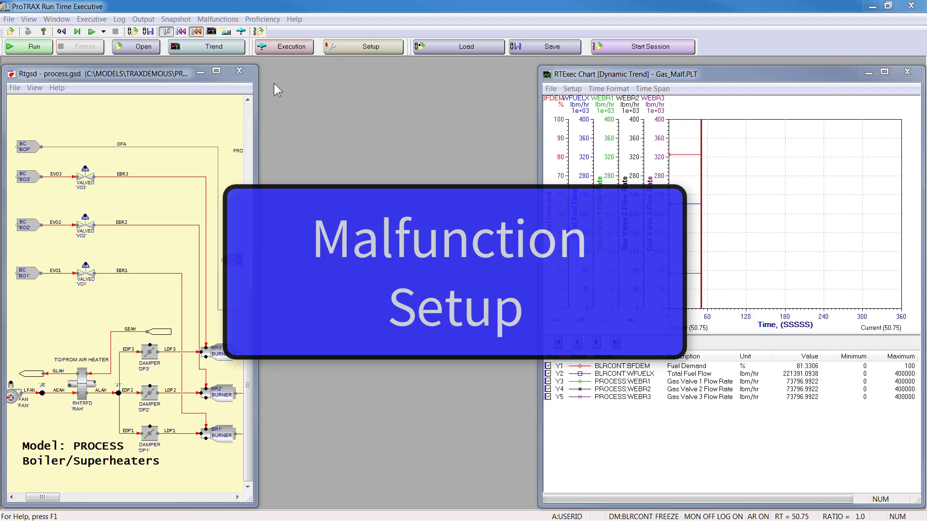
click(200, 72)
click(867, 72)
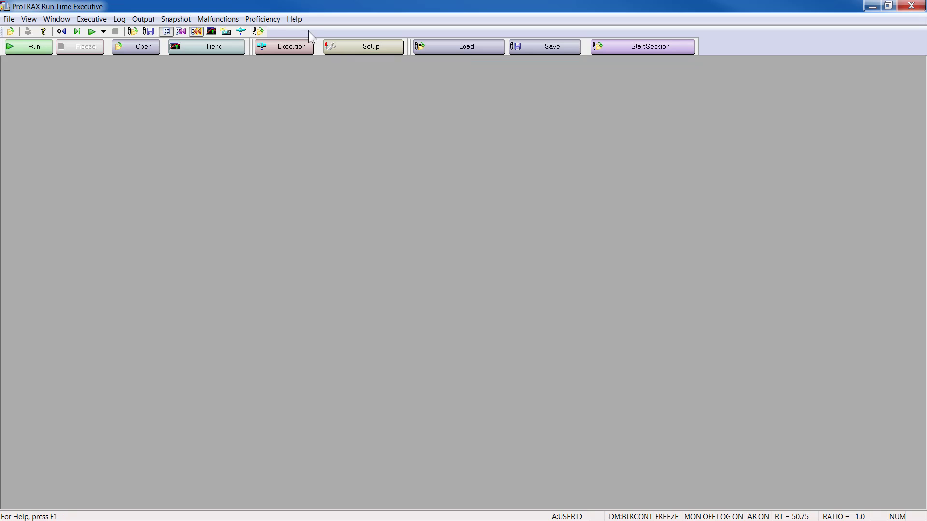
Step: Open the malfunction setup and load the malfunction file Malf_Demo.mlfx from the TRAXDEMOUS folder
click(229, 20)
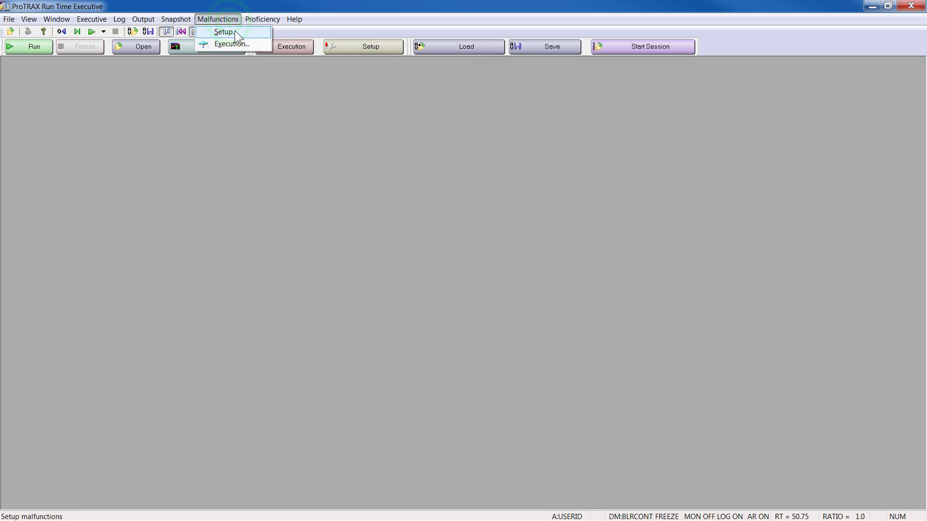
click(234, 32)
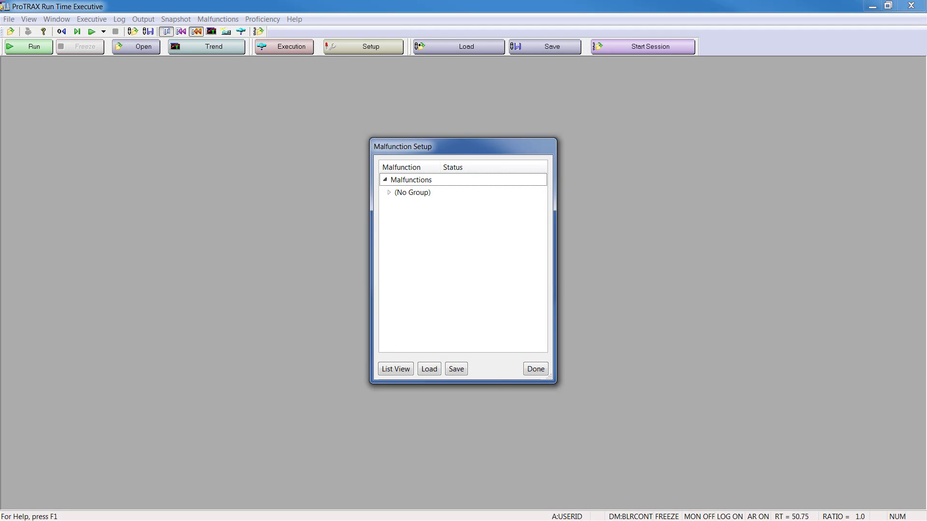
click(429, 368)
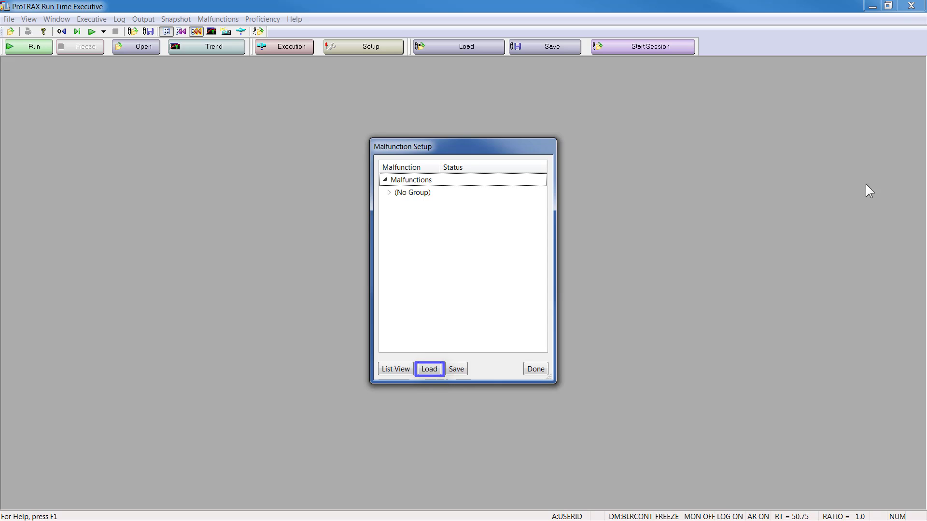
click(427, 369)
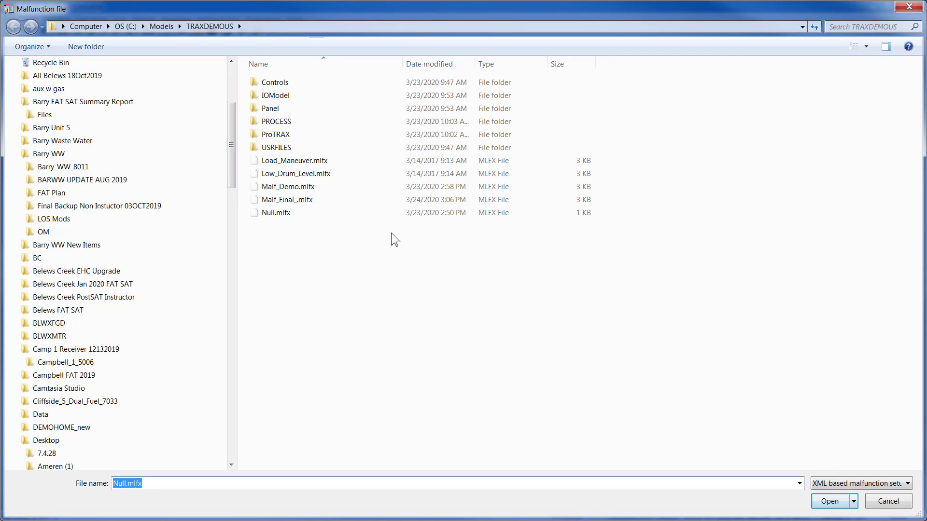
click(304, 187)
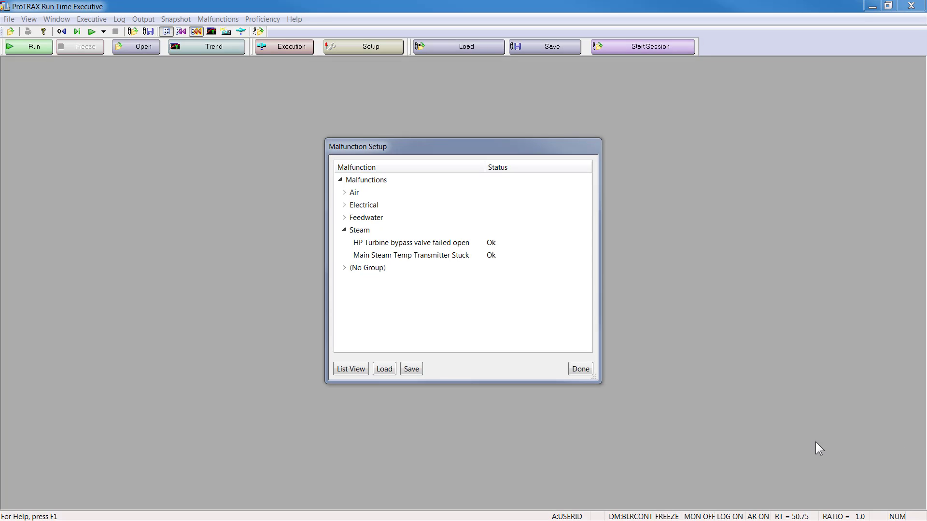
Step: Expand the Air, Electrical, Feedwater and (No Group) malfunction groups to show their contents
click(343, 192)
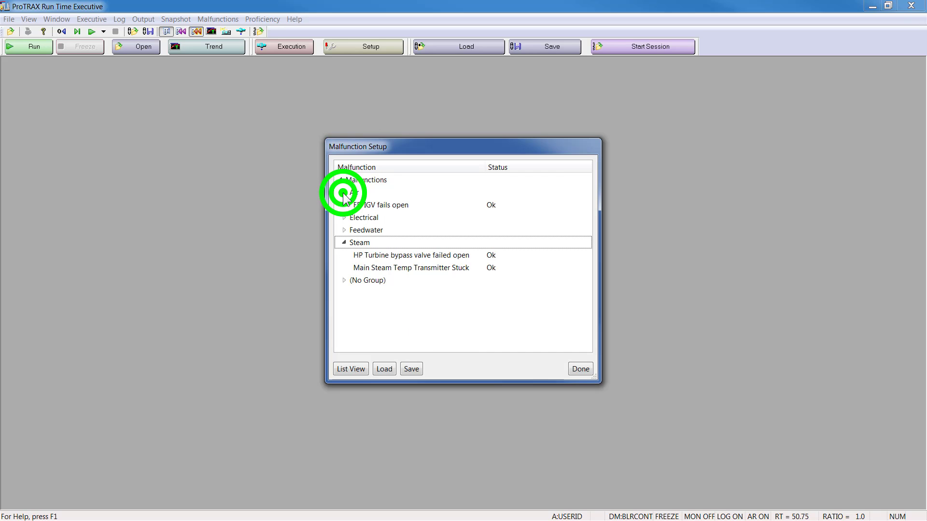
click(343, 217)
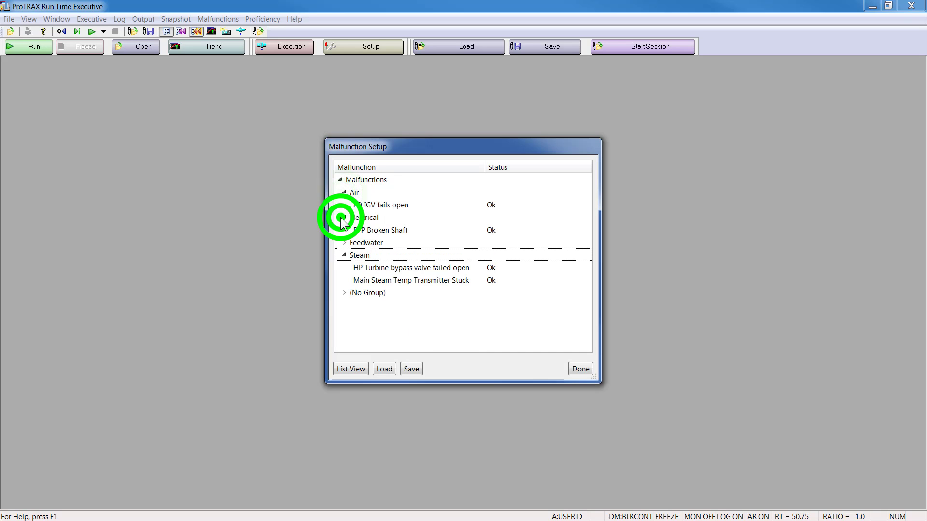
click(343, 243)
click(345, 305)
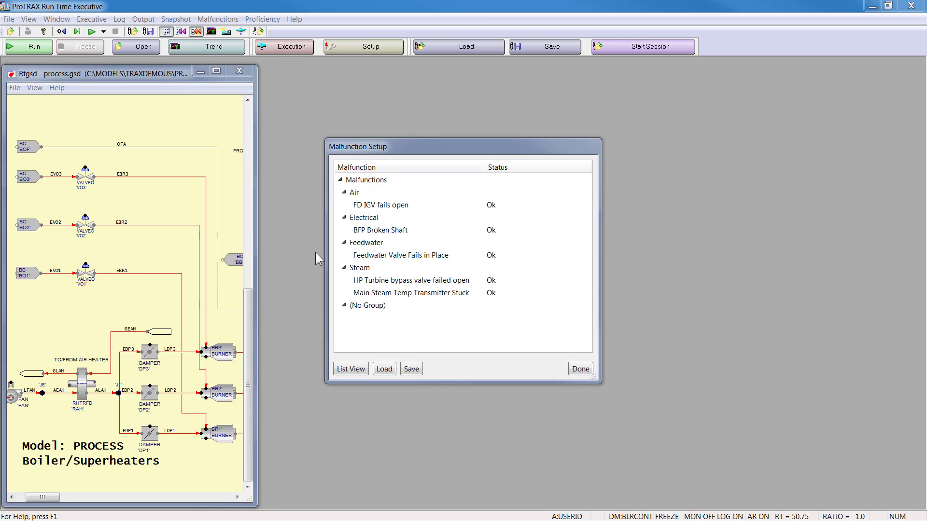
Step: Create a malfunction for valve VO1 from the process diagram and describe it as "Gas Valve 1 Fails Closed"
right_click(85, 274)
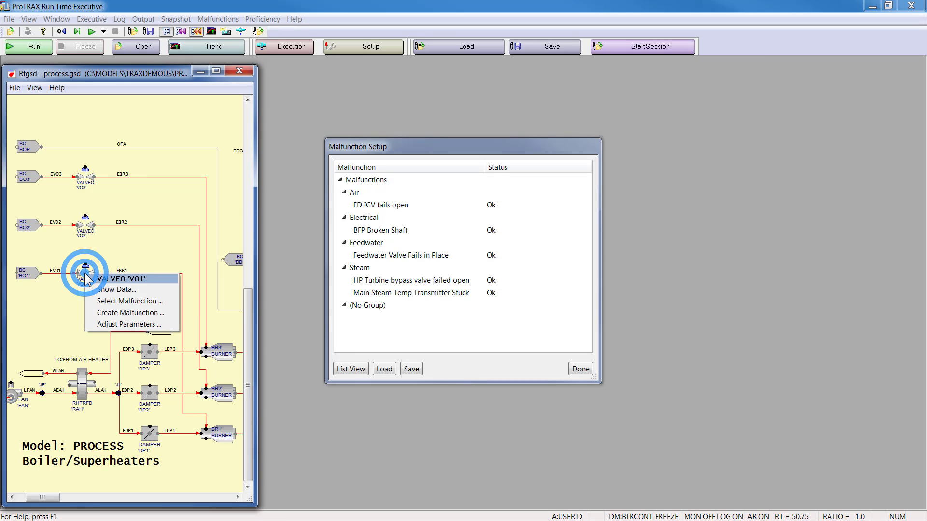
click(164, 312)
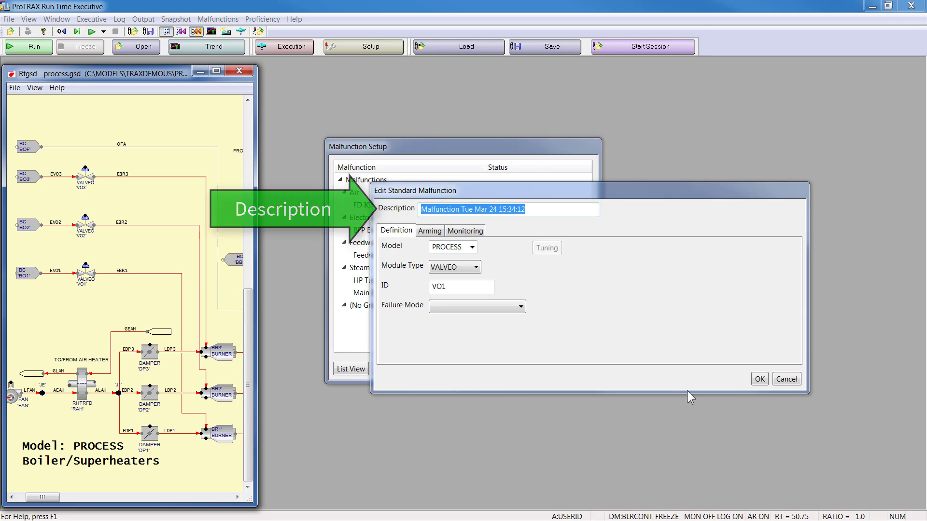
click(537, 212)
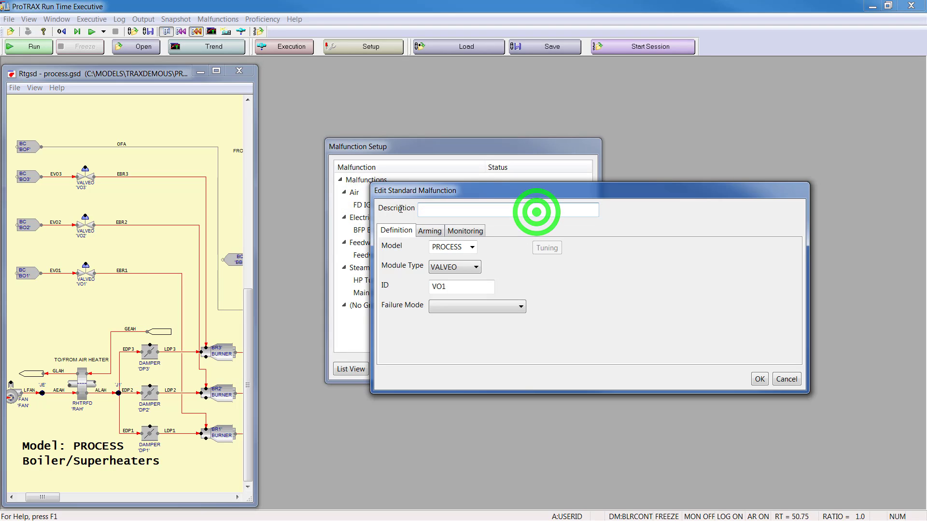
triple_click(537, 212)
text(G)
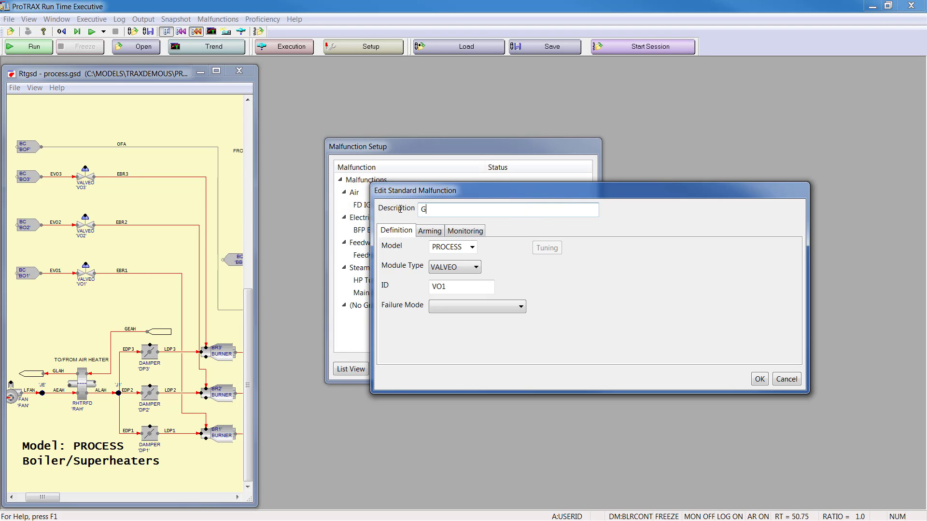
text(as Valve 1 Fails Closed)
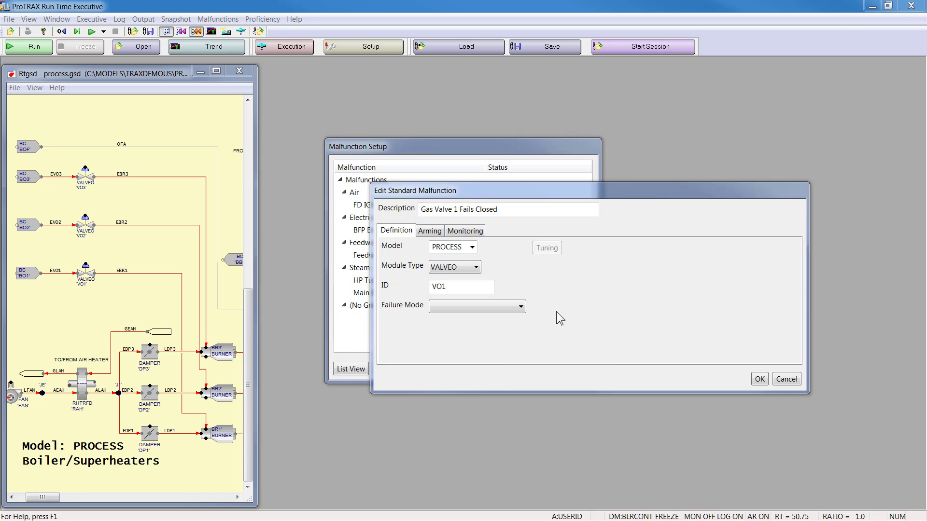
Step: Set the VO1 malfunction's failure mode to Fail closed and accept the definition
click(520, 308)
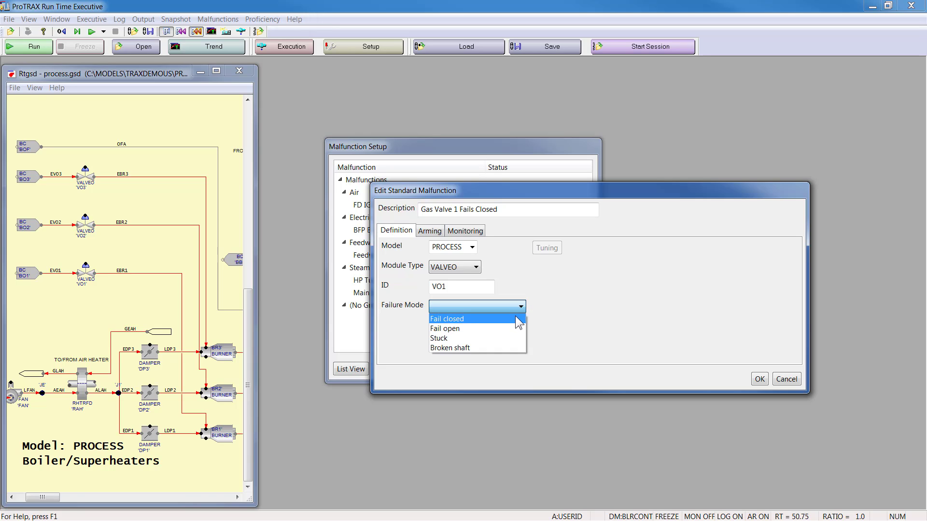
click(516, 319)
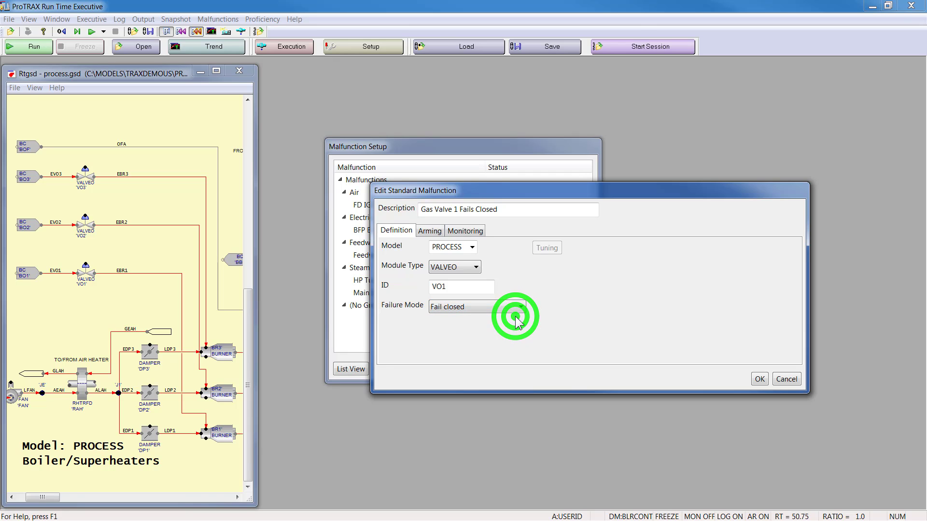
click(762, 380)
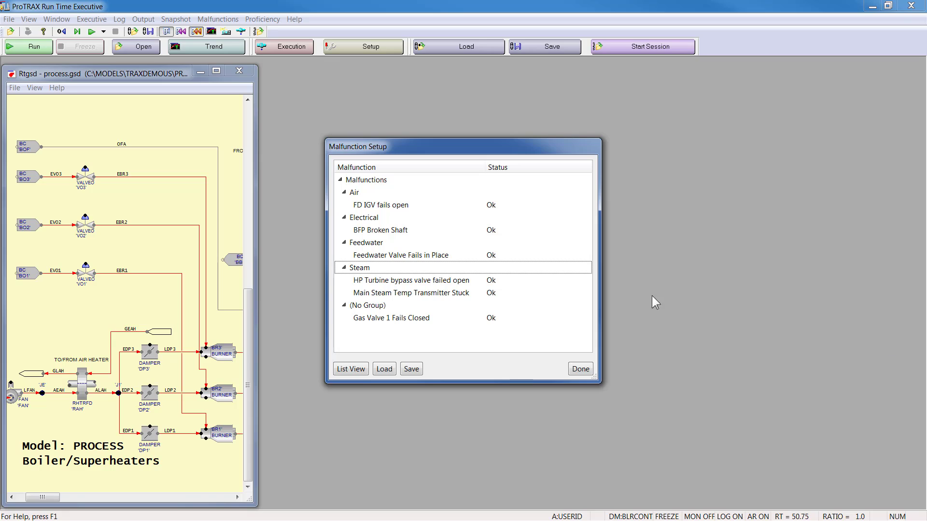
Step: Add a new malfunction group named Fuel
right_click(375, 187)
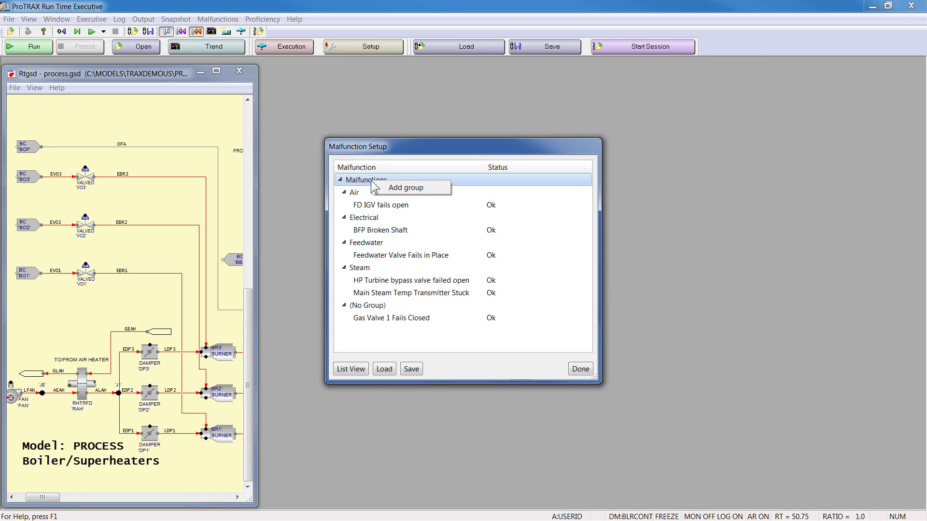
click(402, 191)
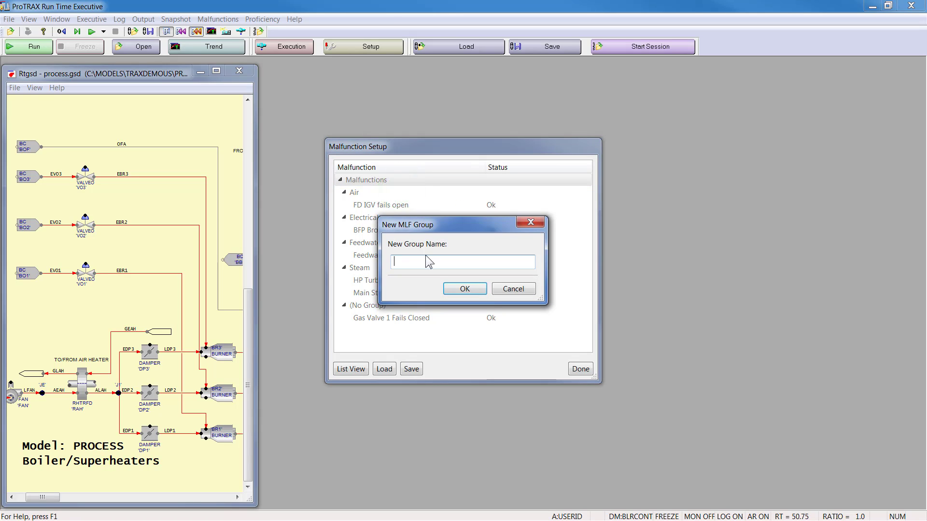
text(Fuel)
click(467, 292)
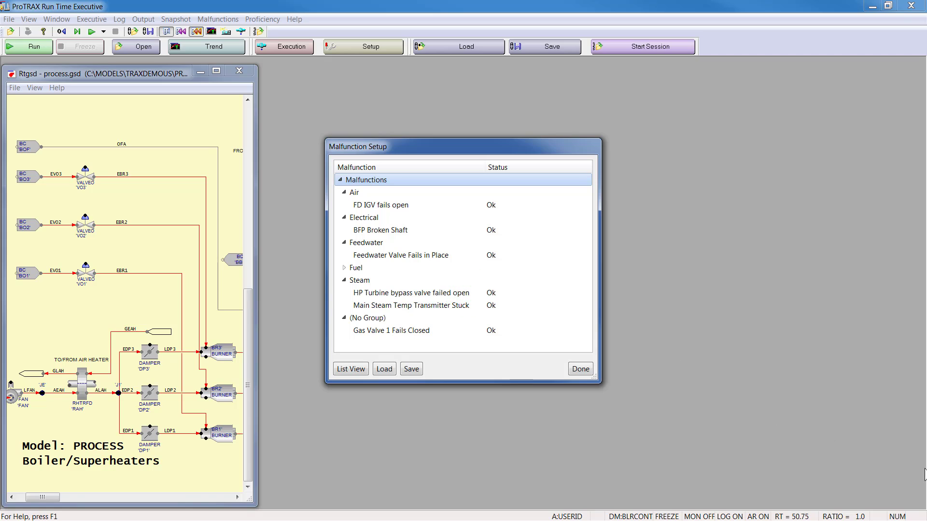
Step: Move the "Gas Valve 1 Fails Closed" malfunction into the Fuel group and expand that group
click(416, 333)
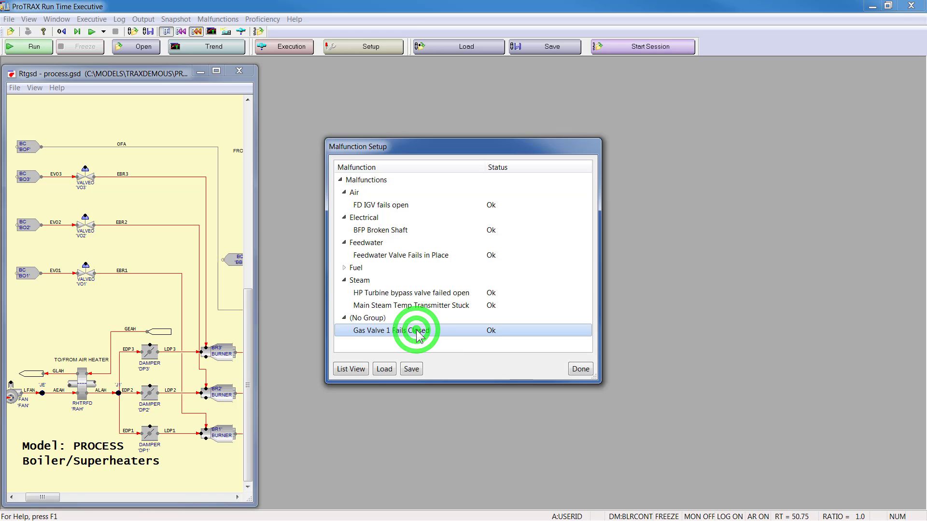
drag(417, 334, 355, 271)
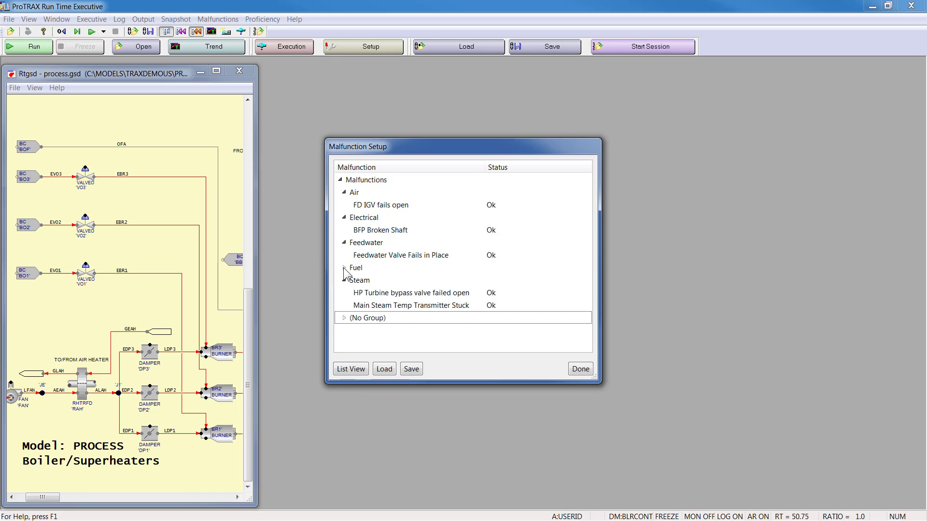
click(344, 268)
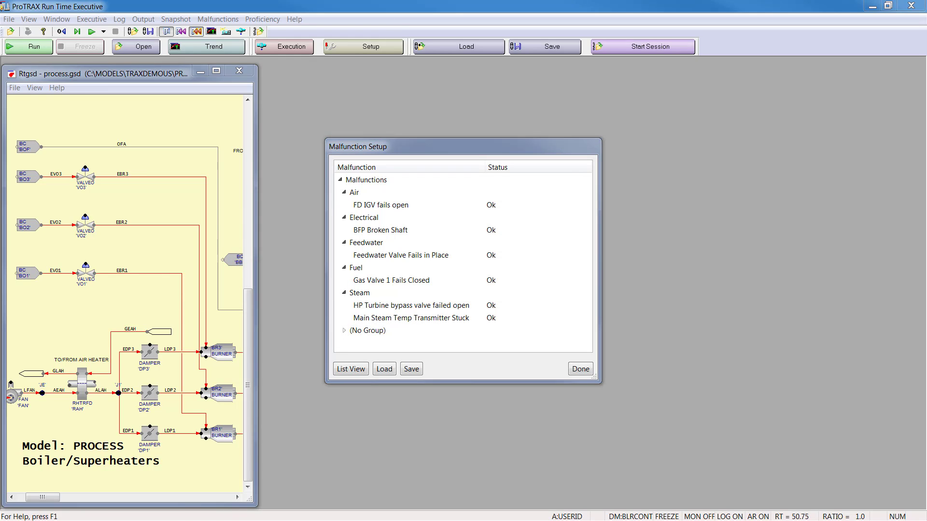
Step: Create a malfunction for valve VO2 described as "Gas Valve 2 Fails Closed" and place it in the Fuel group
right_click(89, 226)
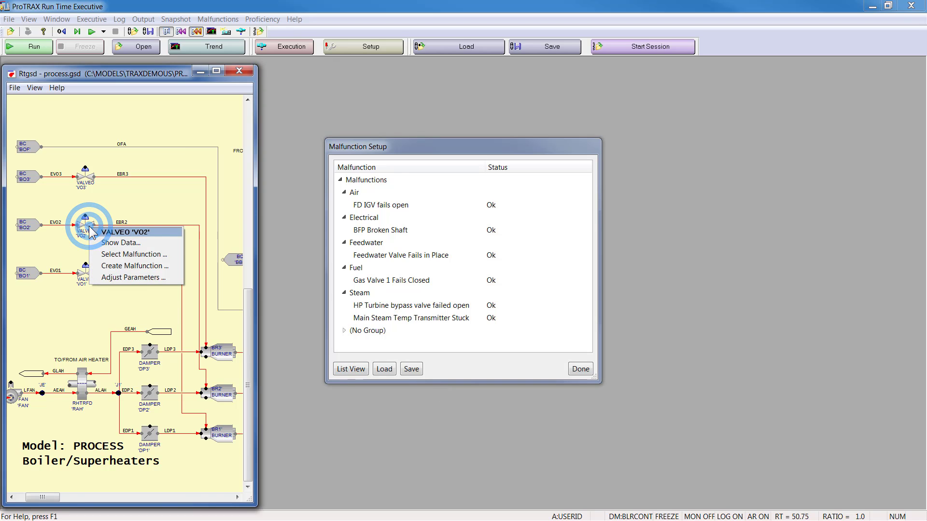
click(123, 266)
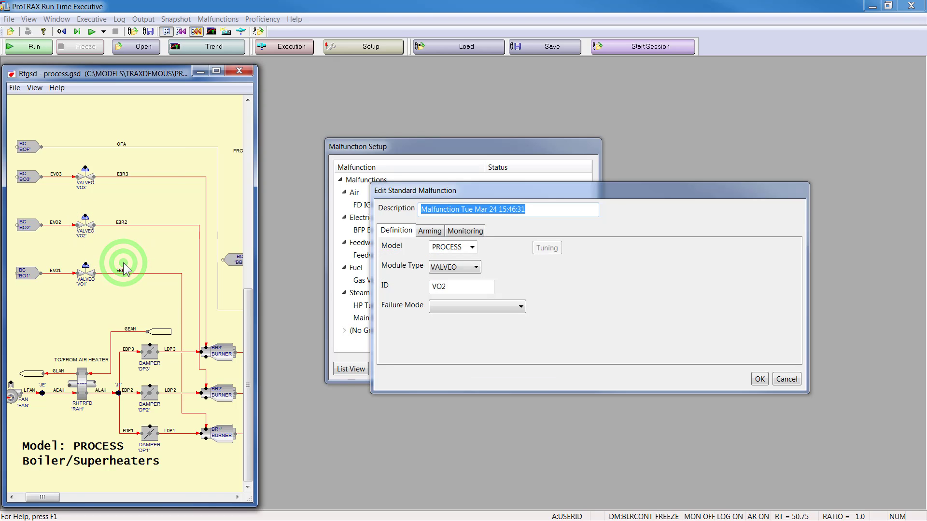
drag(539, 210, 377, 220)
text(Gas Valve 2 Fails Closed)
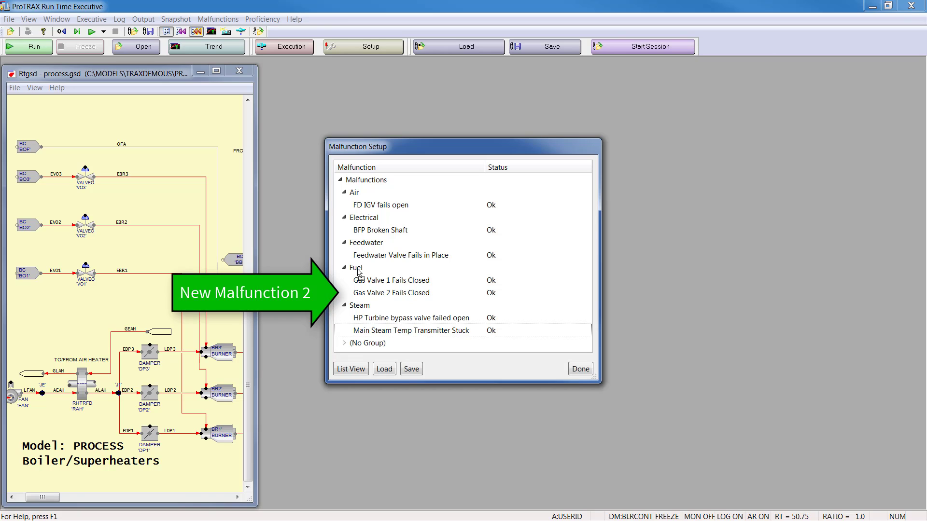
Step: Create a malfunction for valve VO3 described as "Gas Valve 3 Fails Closed" and place it in the Fuel group
click(87, 185)
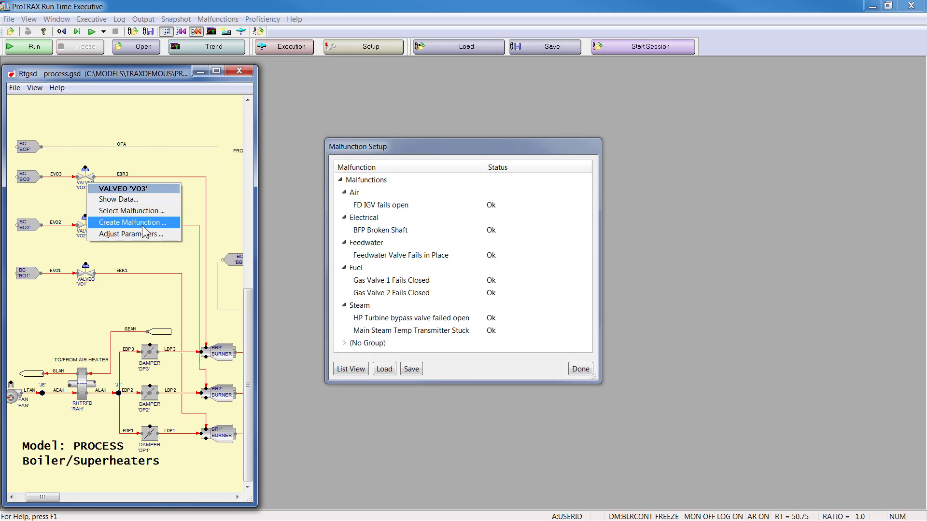
click(166, 223)
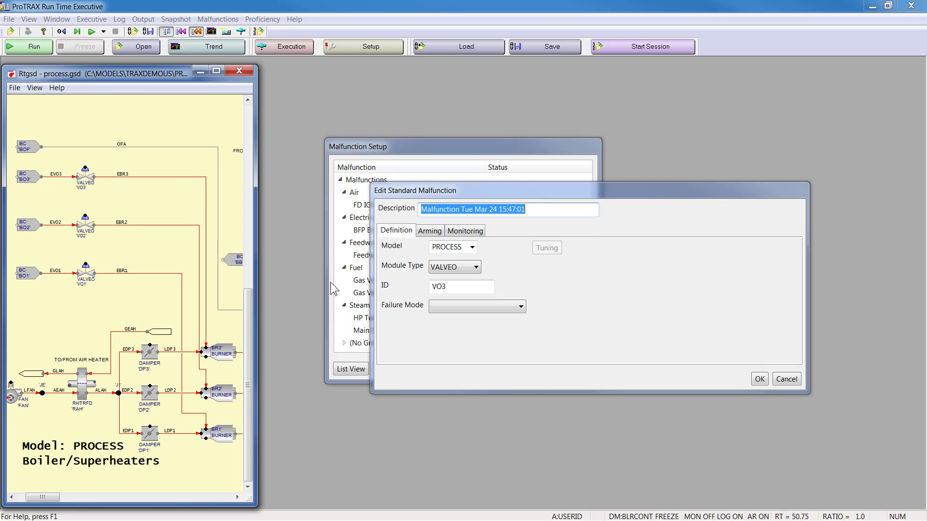
drag(541, 208, 407, 209)
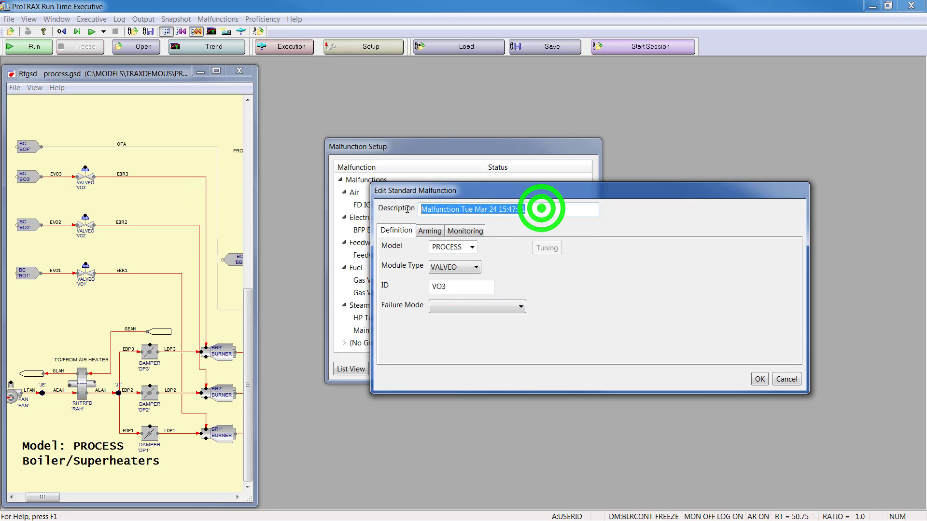
text(Gas V)
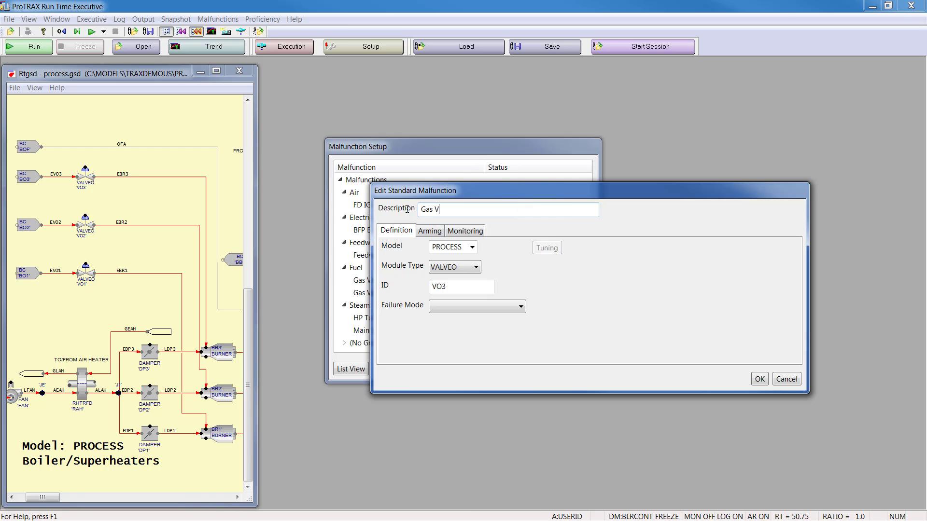
text(alve 3 Fails Closed)
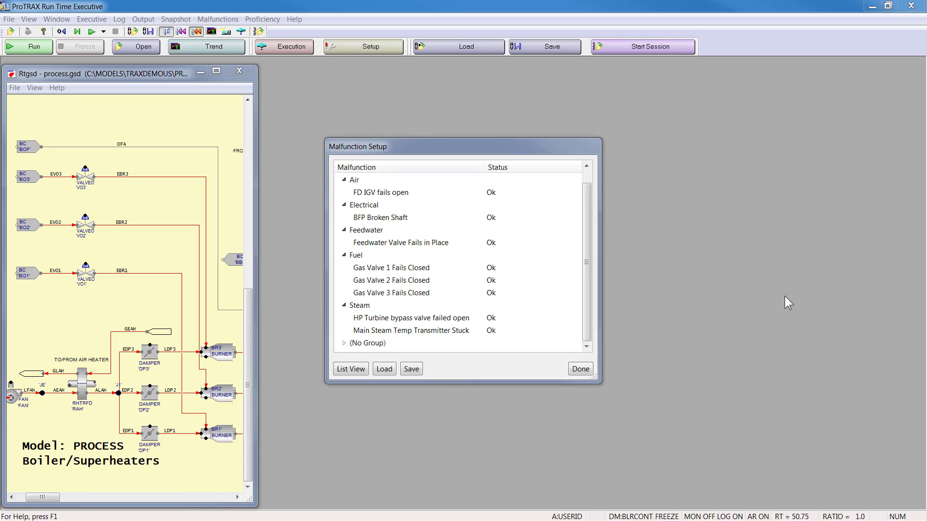
Step: Minimize the process diagram and save the malfunction setup as Malf_Demo.mlfx
click(201, 71)
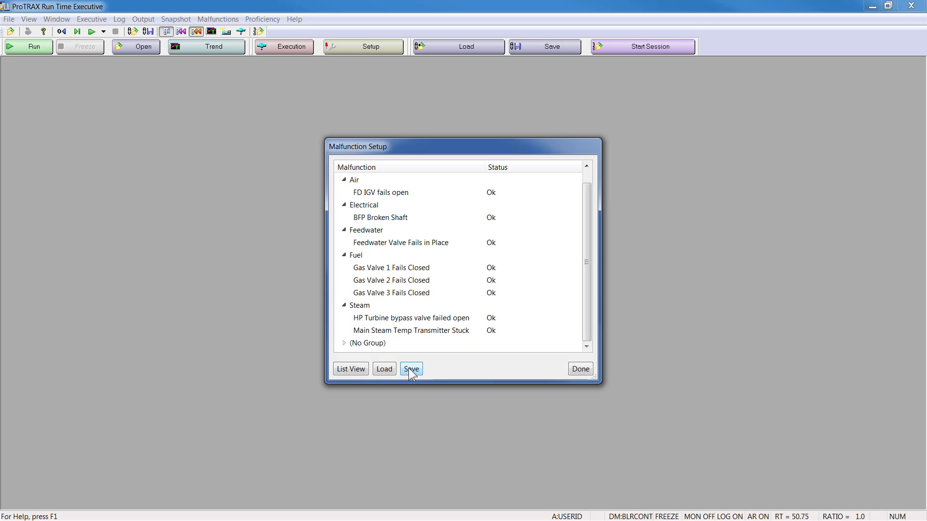
click(409, 368)
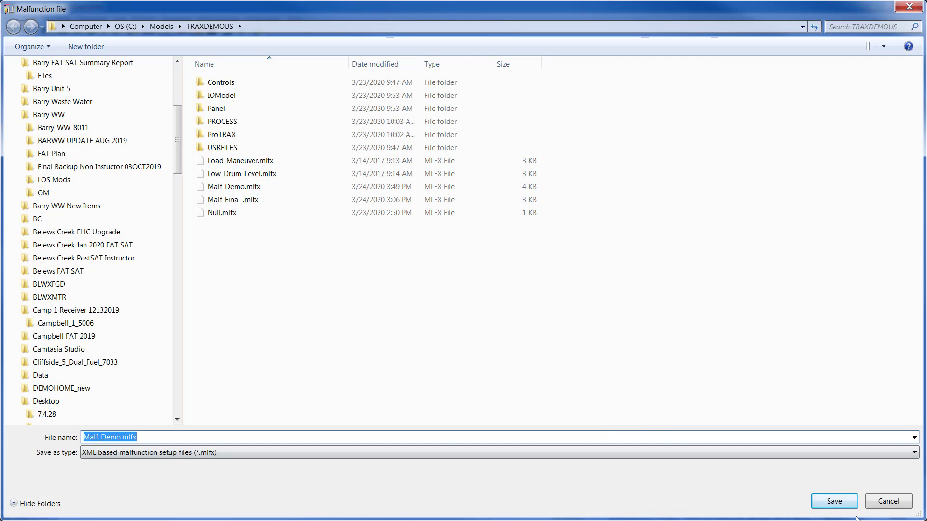
click(844, 507)
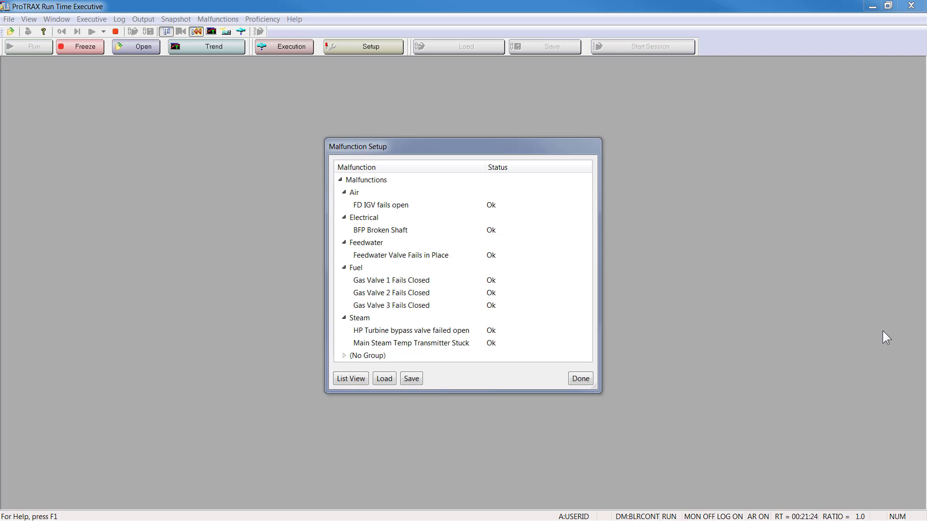
right_click(408, 268)
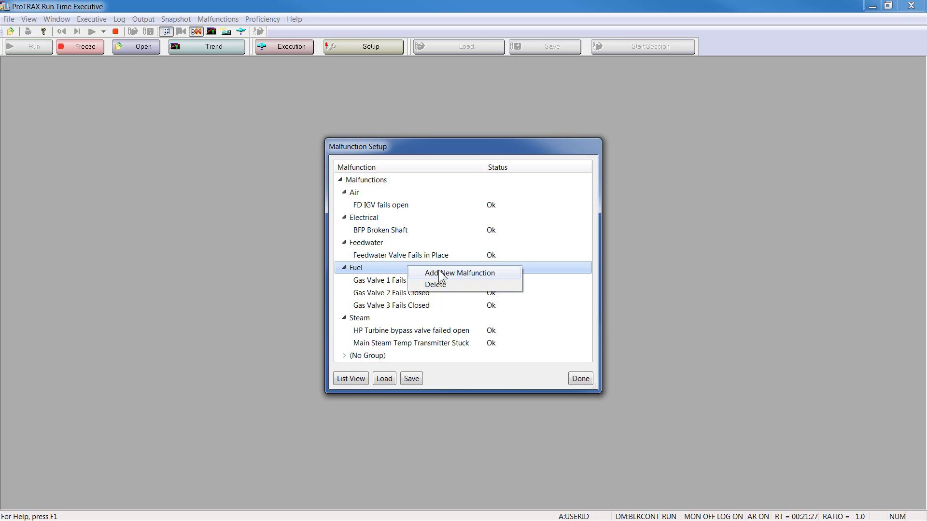
click(439, 274)
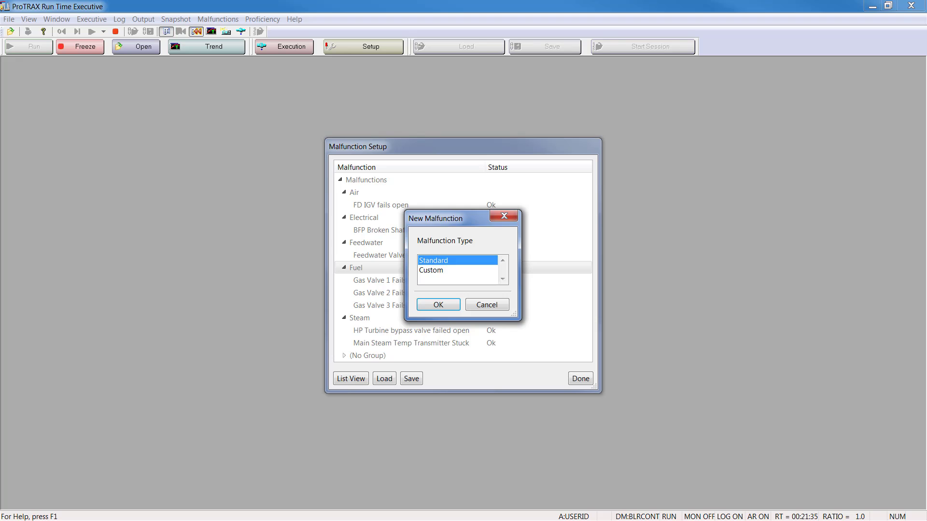
click(499, 307)
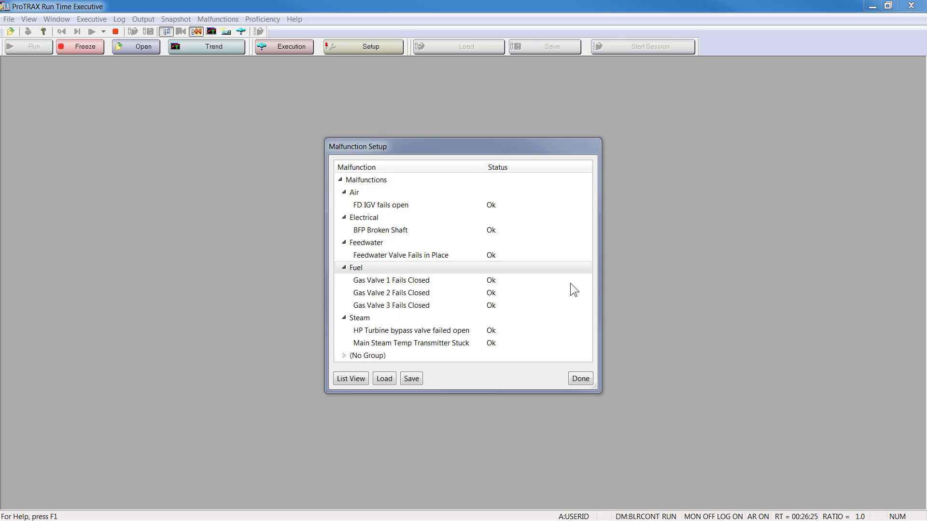
click(504, 282)
right_click(505, 283)
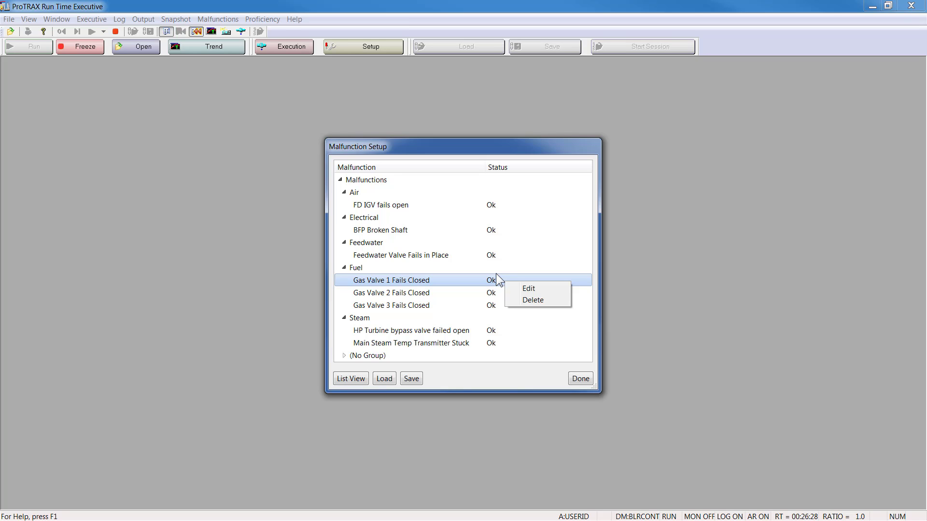
click(497, 268)
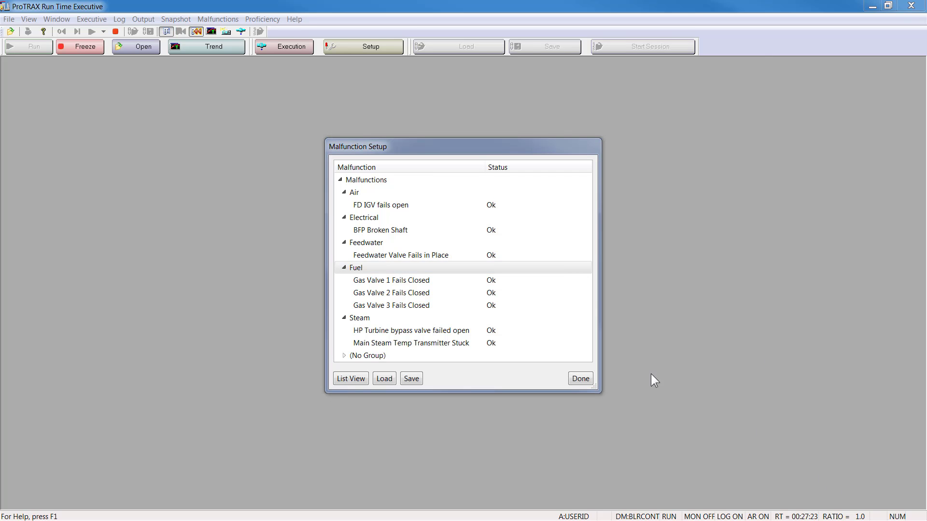
Step: Close the malfunction setup and open the malfunction execution window with the Steam group collapsed and the Fuel group expanded
click(590, 383)
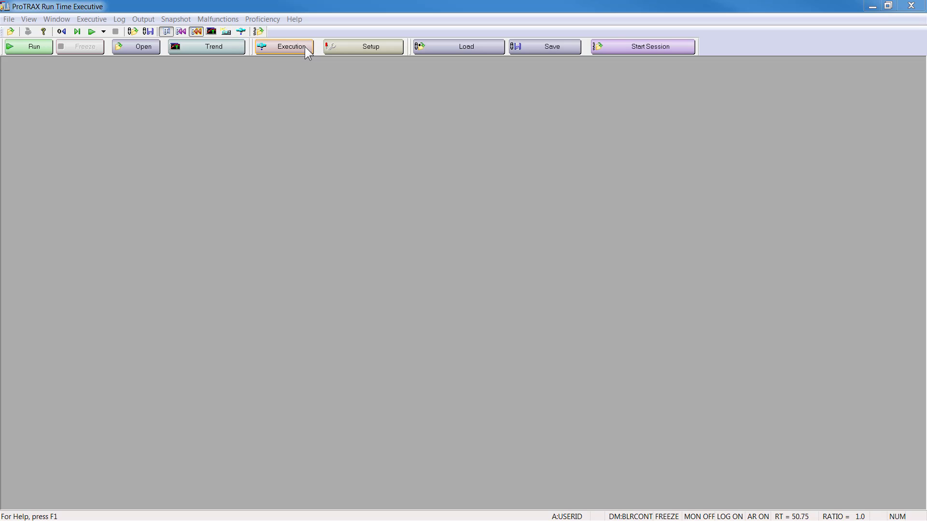
click(215, 19)
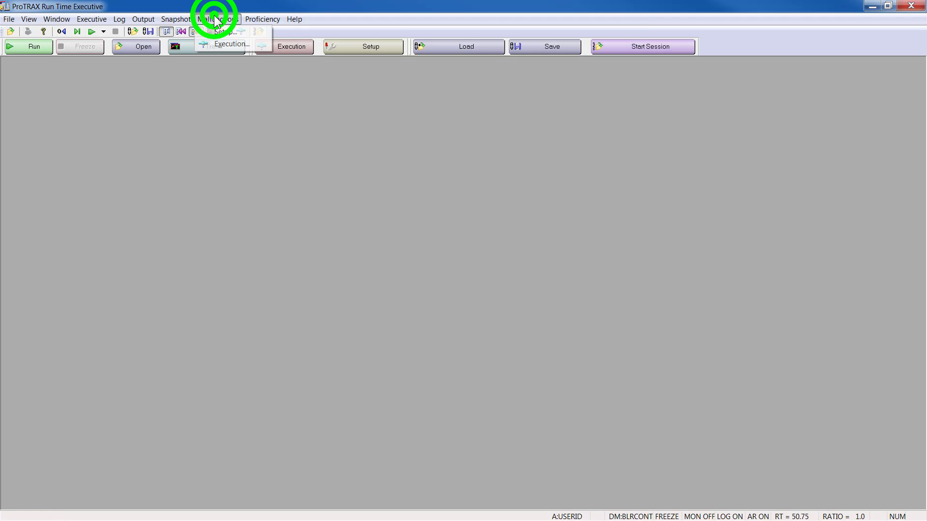
click(248, 43)
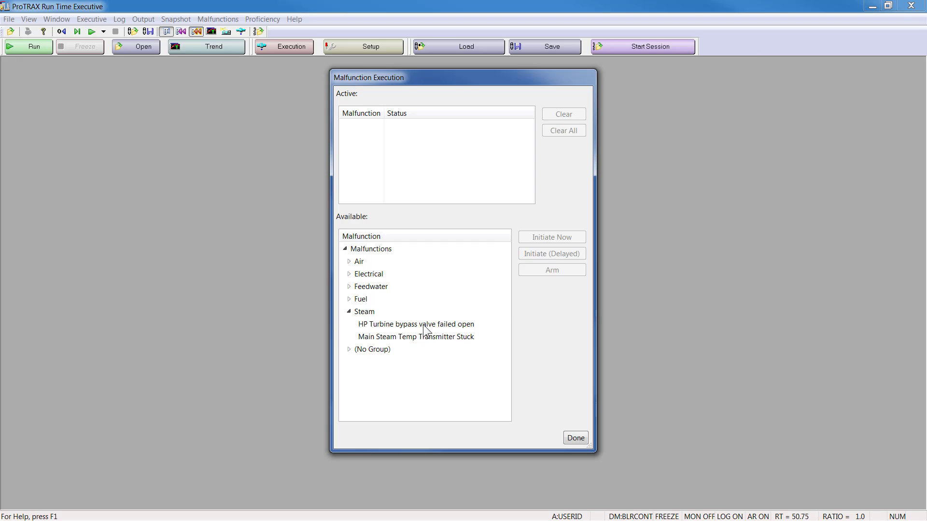
click(348, 312)
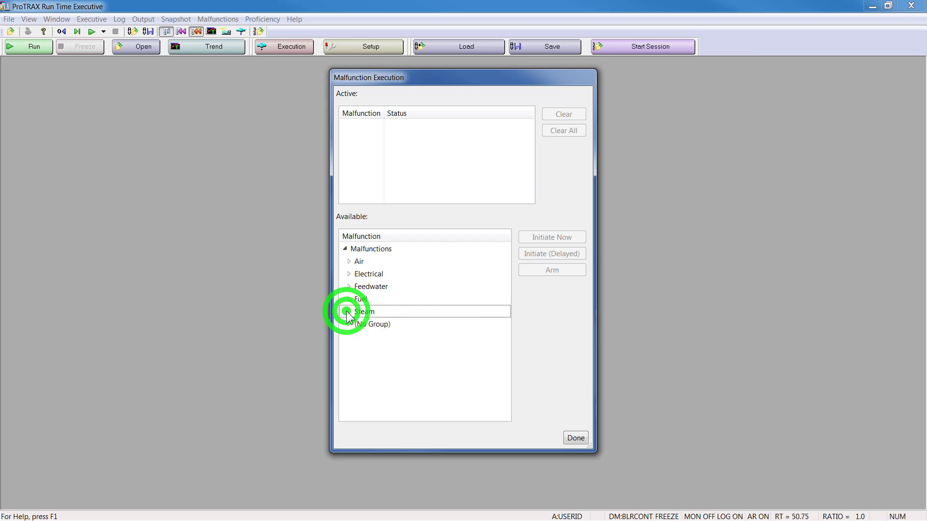
click(348, 300)
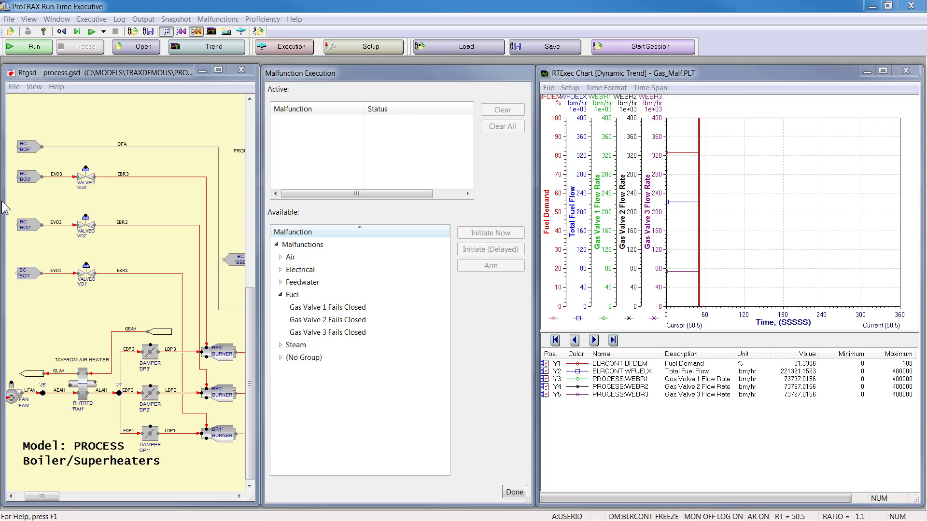
Step: Run the simulation and immediately initiate the "Gas Valve 1 Fails Closed" malfunction
click(35, 46)
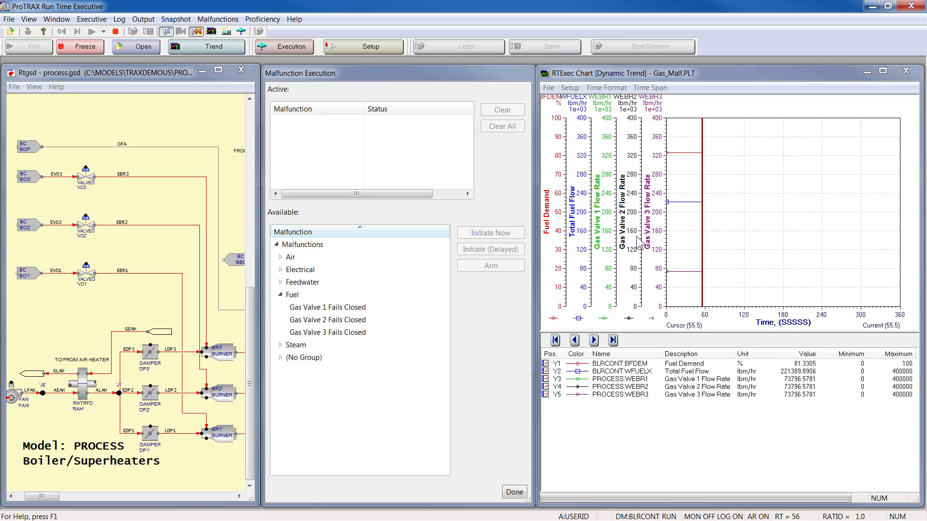
click(366, 308)
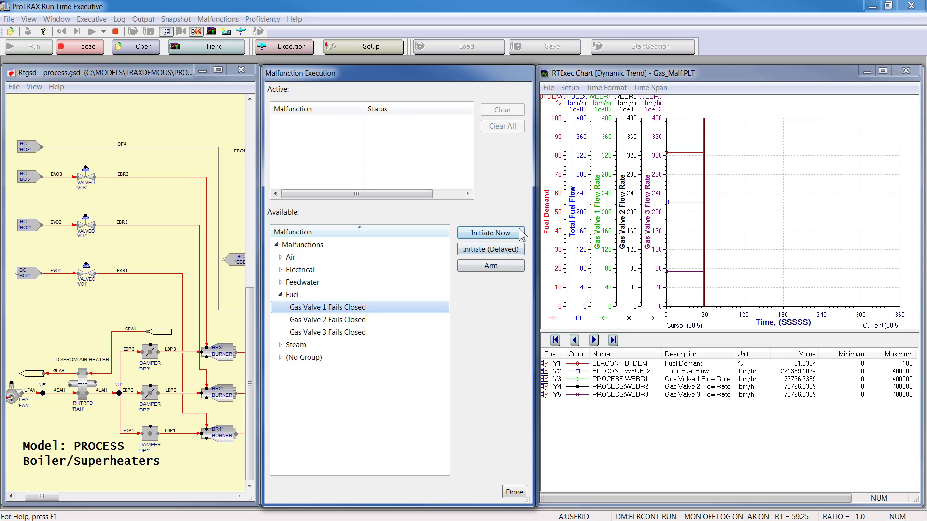
click(491, 233)
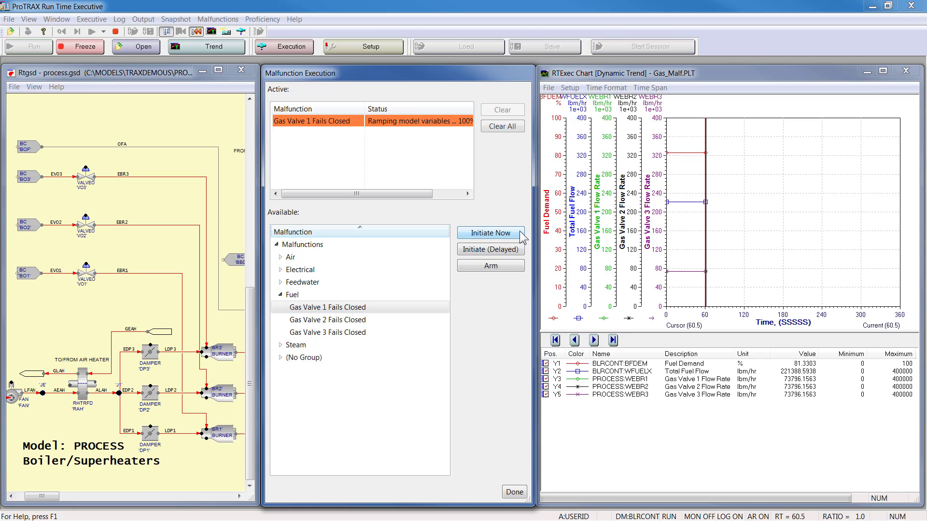